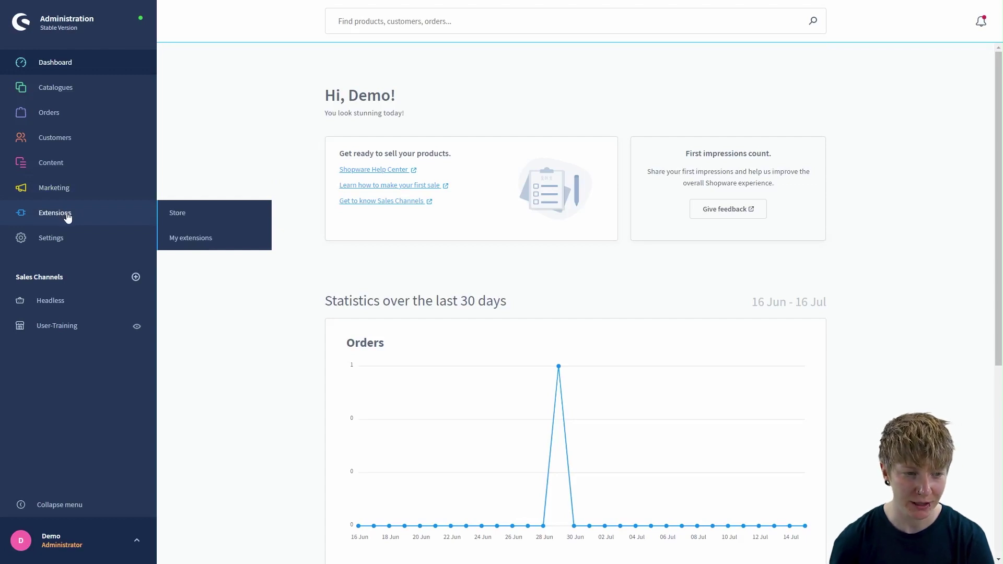
# Open the extension store from the administration's Extensions area.
pyautogui.click(67, 215)
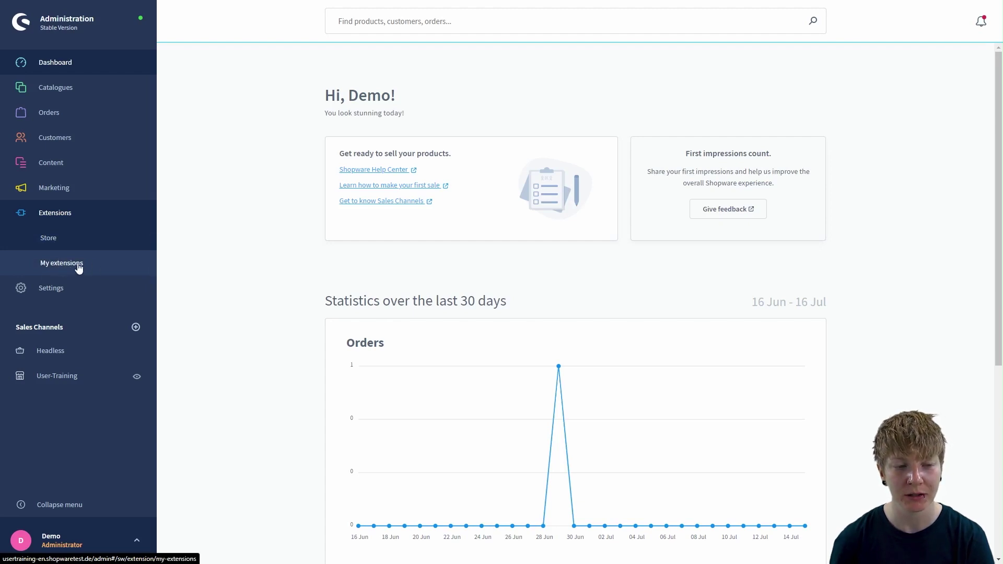
pyautogui.click(54, 245)
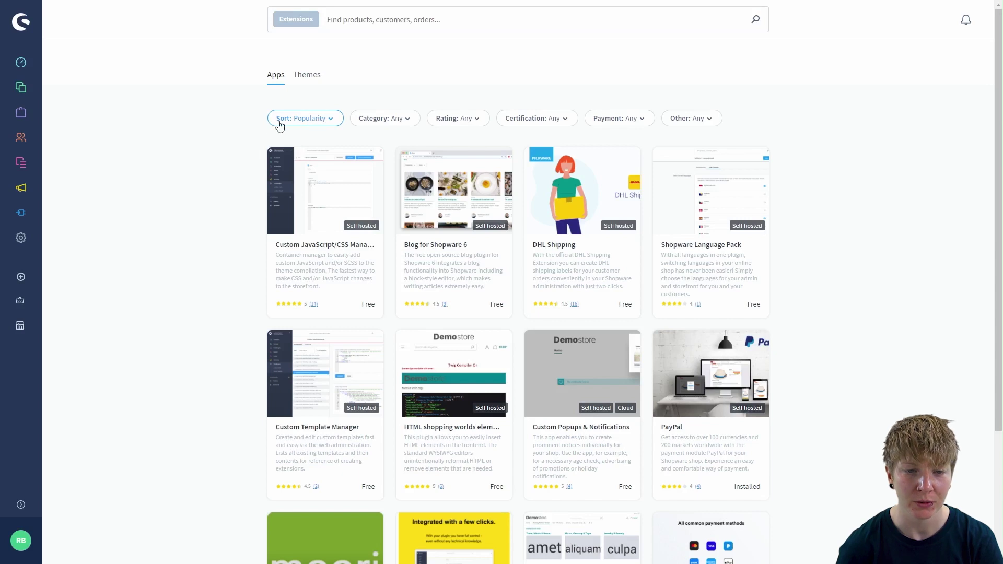
# Examine the store's sort, category, rating, certification, payment and other filter choices for apps, as well as the search categories.
pyautogui.click(331, 119)
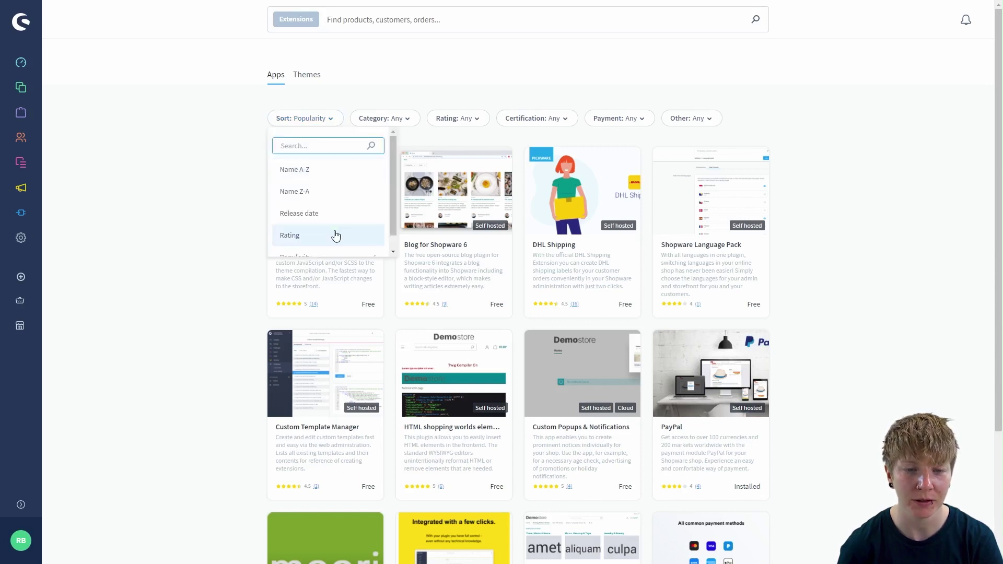
pyautogui.click(337, 120)
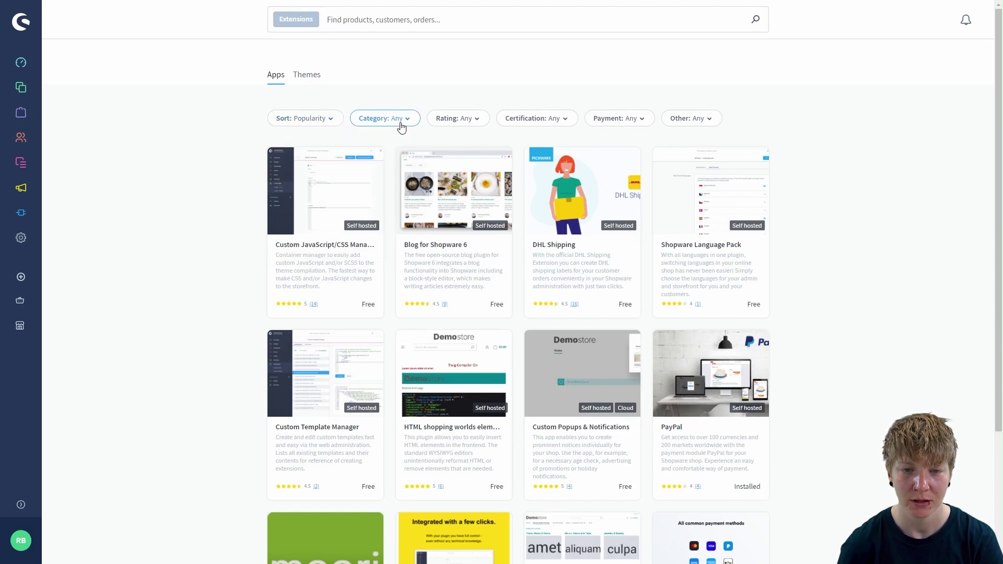
pyautogui.click(402, 126)
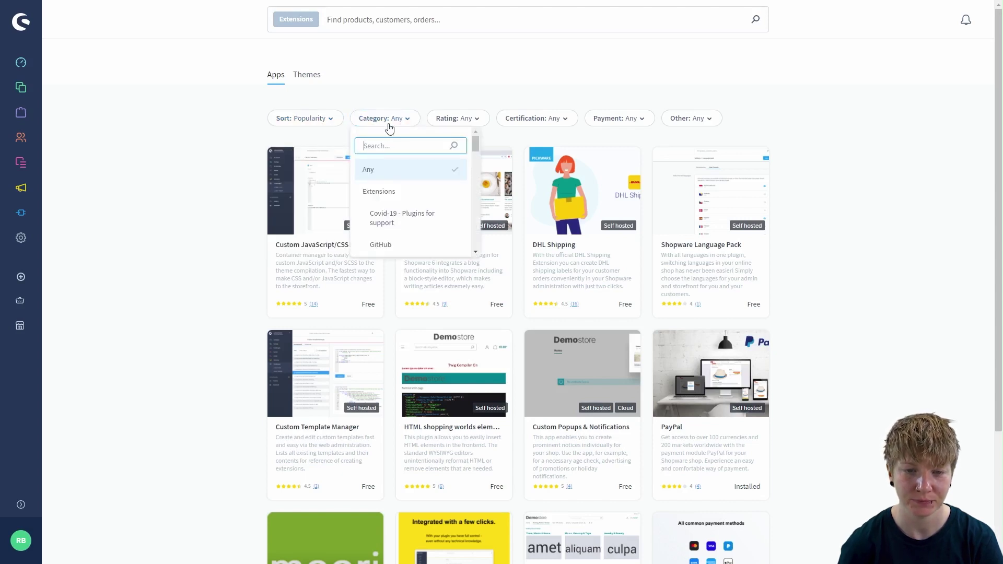
pyautogui.click(390, 119)
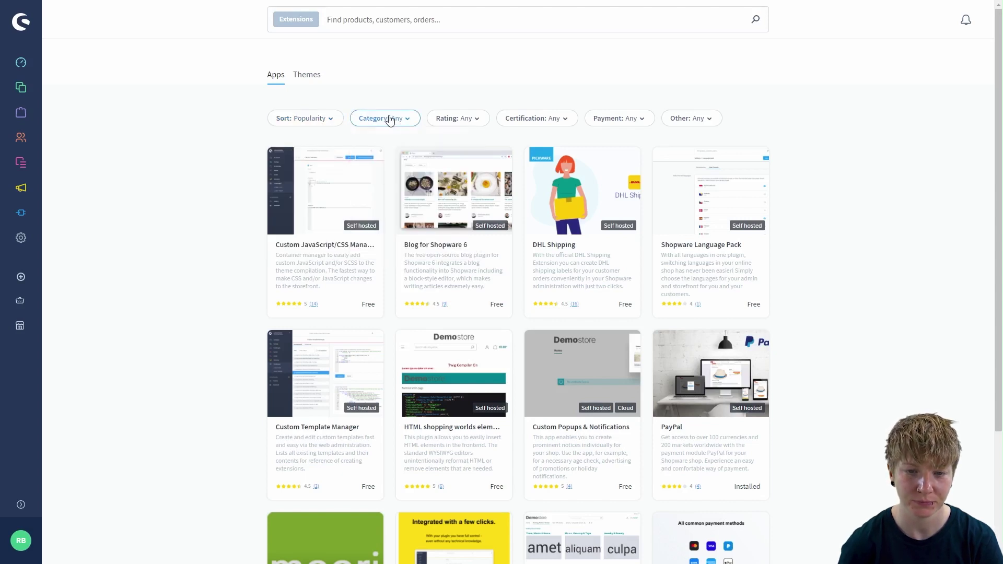
pyautogui.click(469, 124)
pyautogui.click(469, 122)
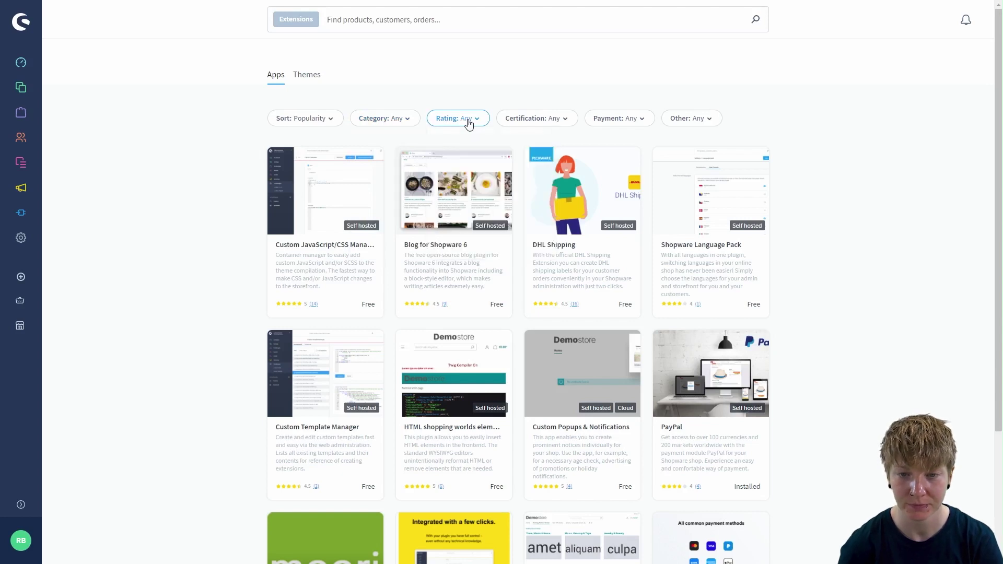
pyautogui.click(547, 121)
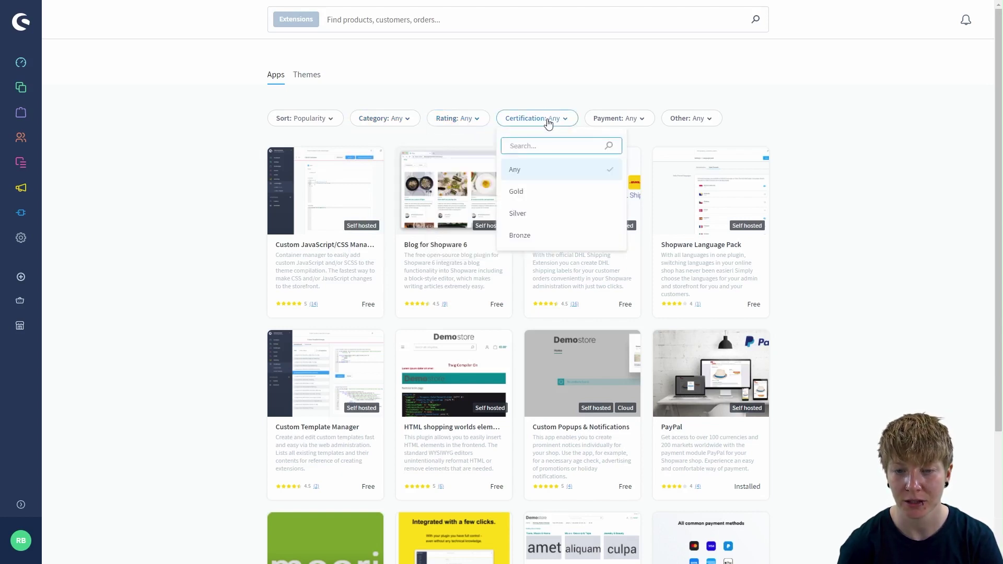
pyautogui.click(547, 123)
pyautogui.click(607, 124)
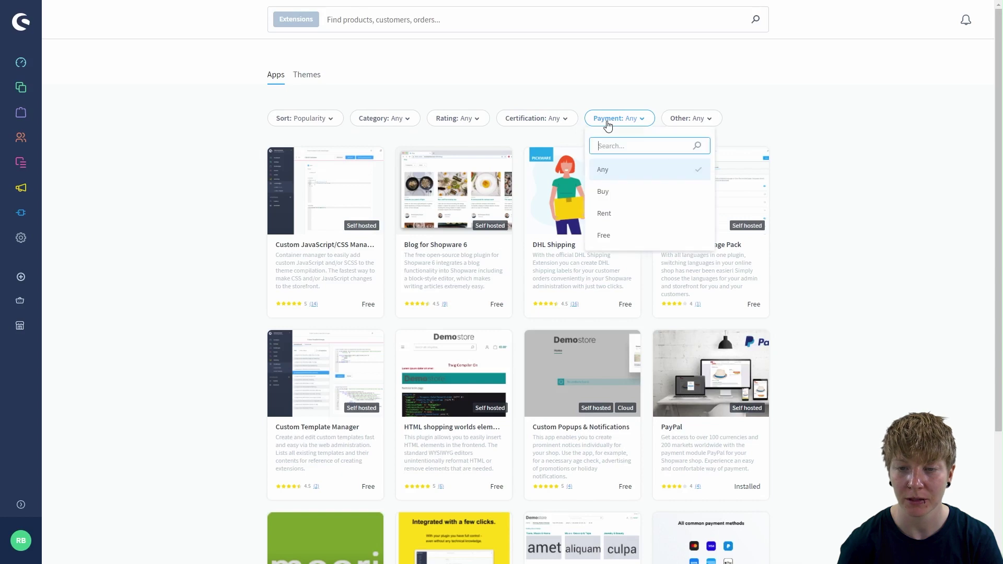
pyautogui.click(606, 124)
pyautogui.click(692, 123)
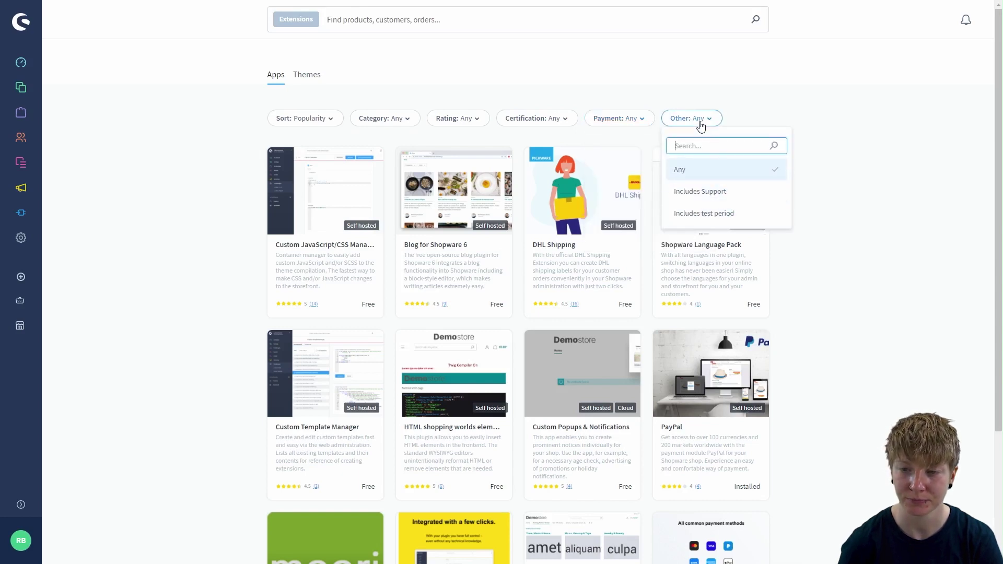
pyautogui.click(700, 125)
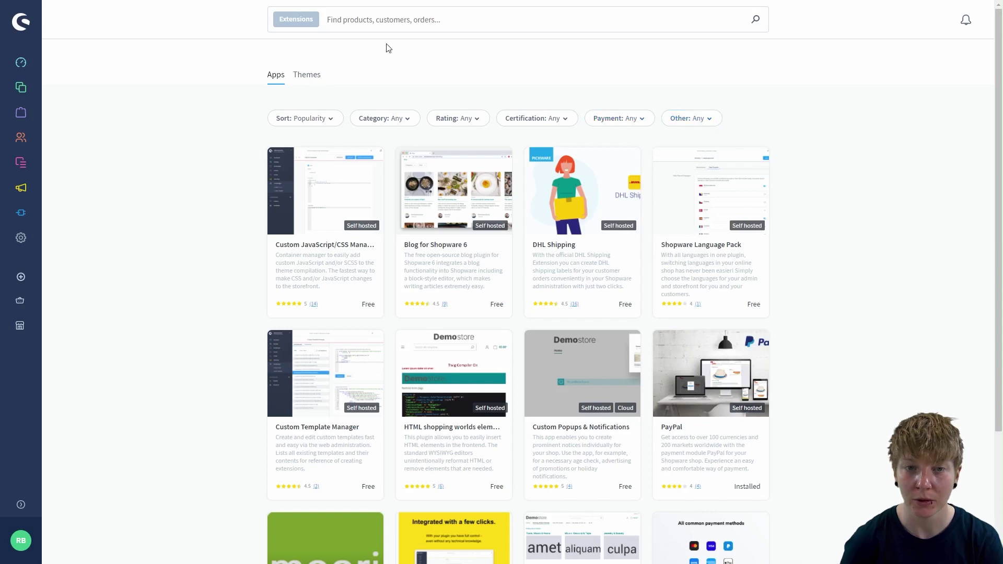
pyautogui.click(363, 19)
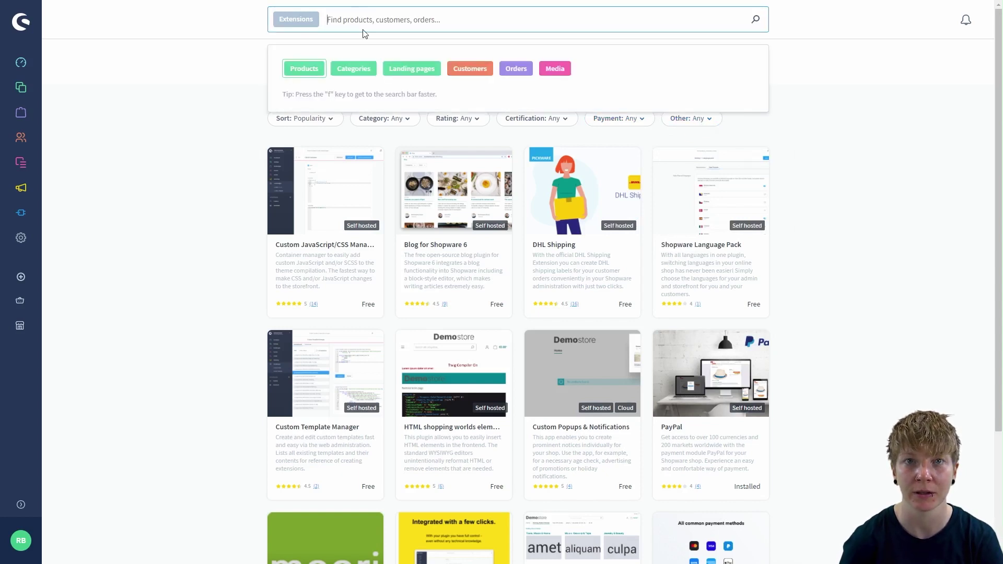
pyautogui.click(214, 264)
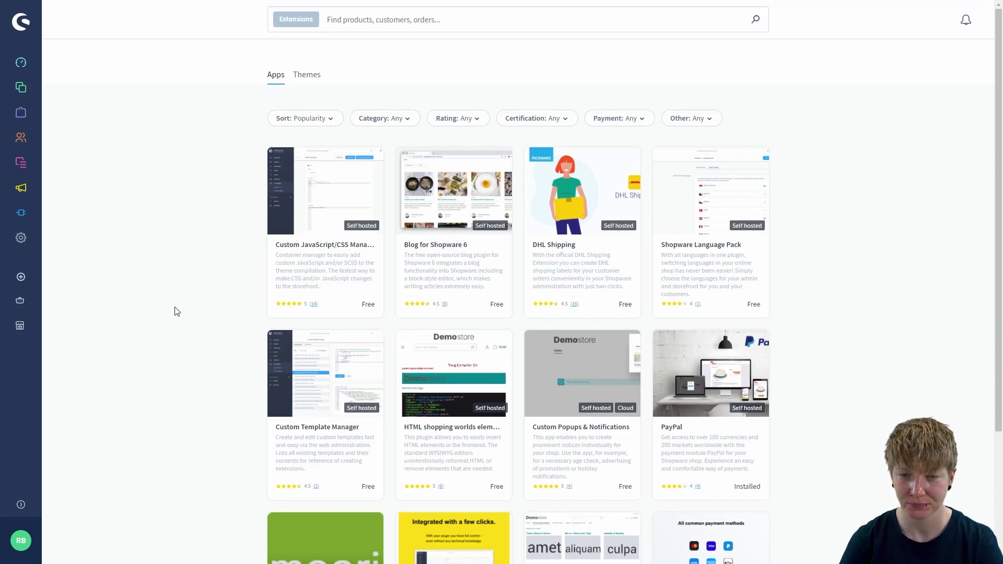
# Open the DHL Shipping app's store page and review its information, details, ratings and reviews.
pyautogui.click(572, 197)
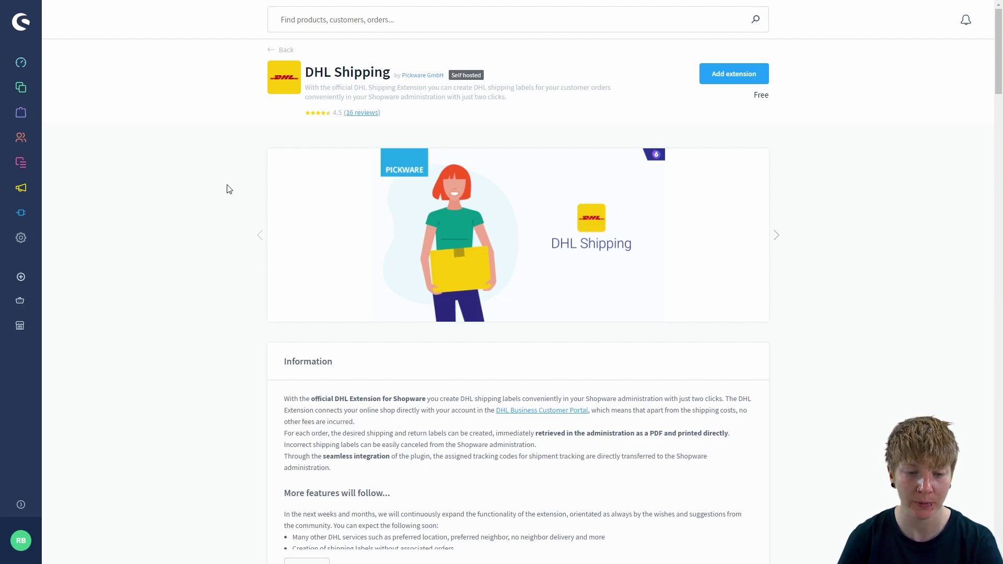
pyautogui.scroll(-3, 229, 188)
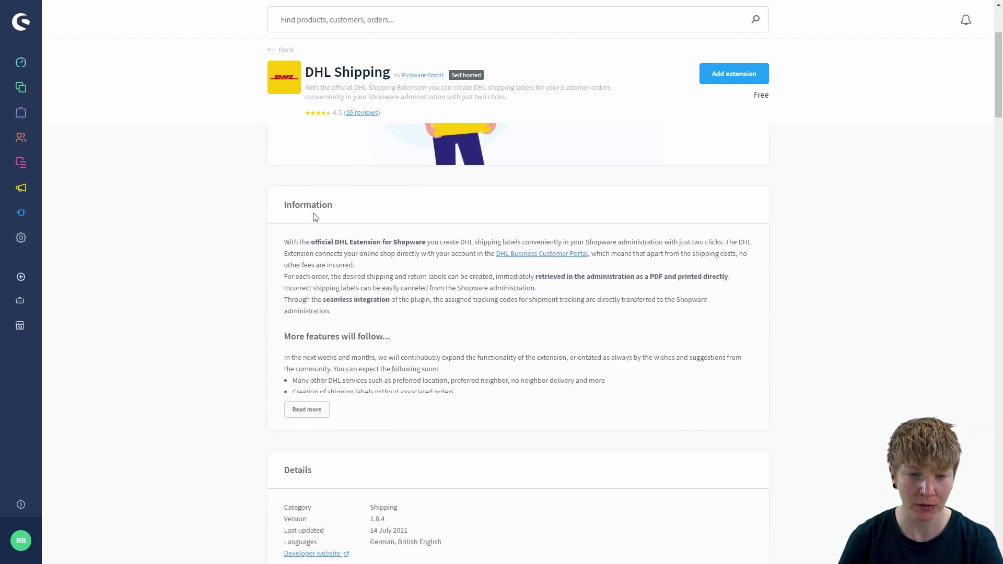
pyautogui.scroll(-3, 258, 340)
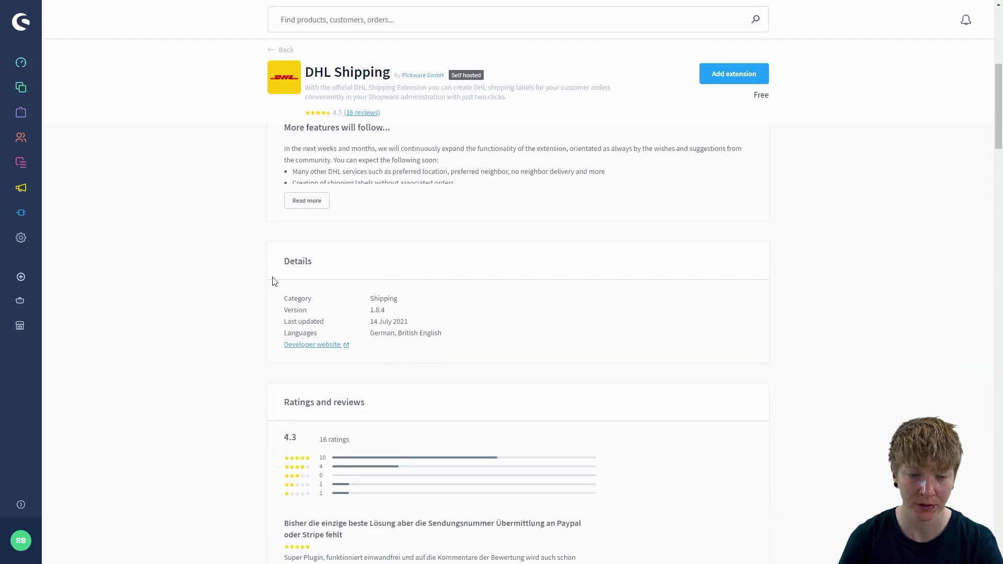
pyautogui.scroll(-3, 270, 284)
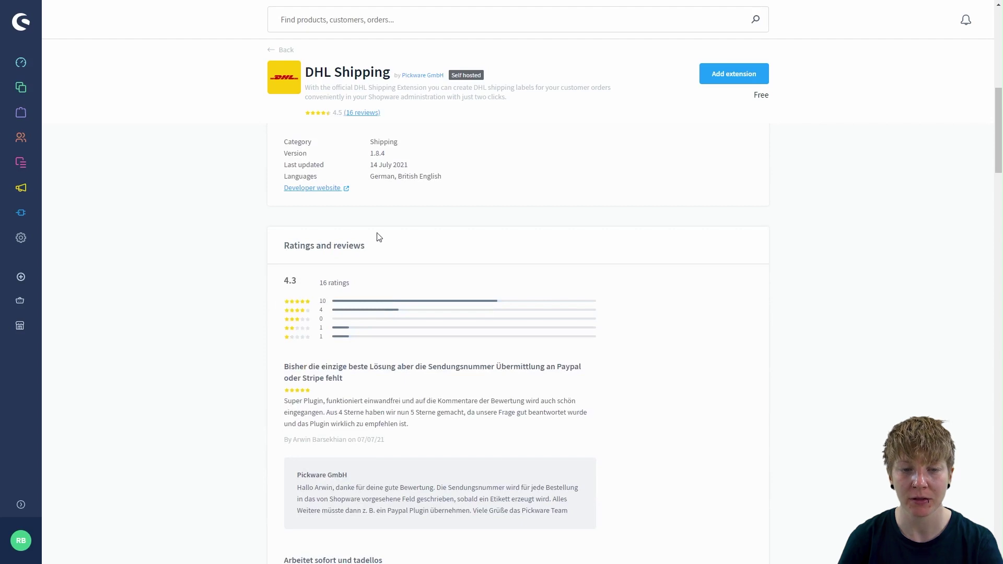
pyautogui.scroll(10, 379, 238)
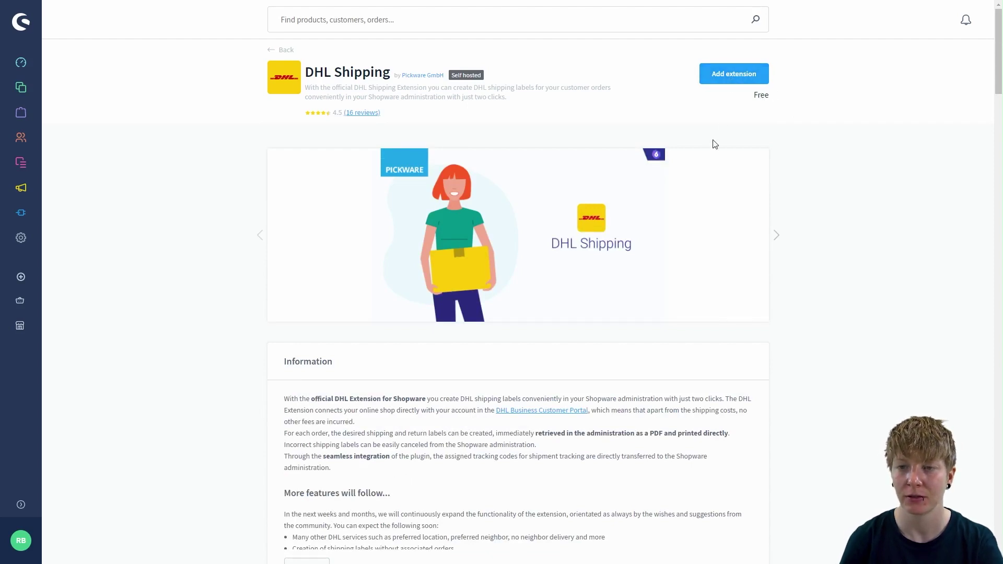
# Add the free DHL Shipping extension, accepting its terms and conditions.
pyautogui.click(729, 76)
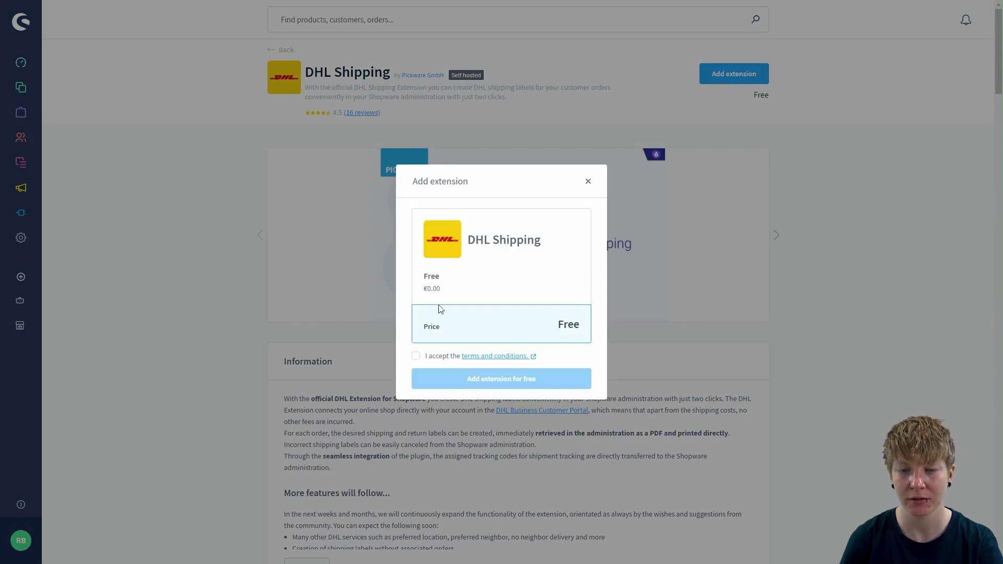
pyautogui.click(416, 356)
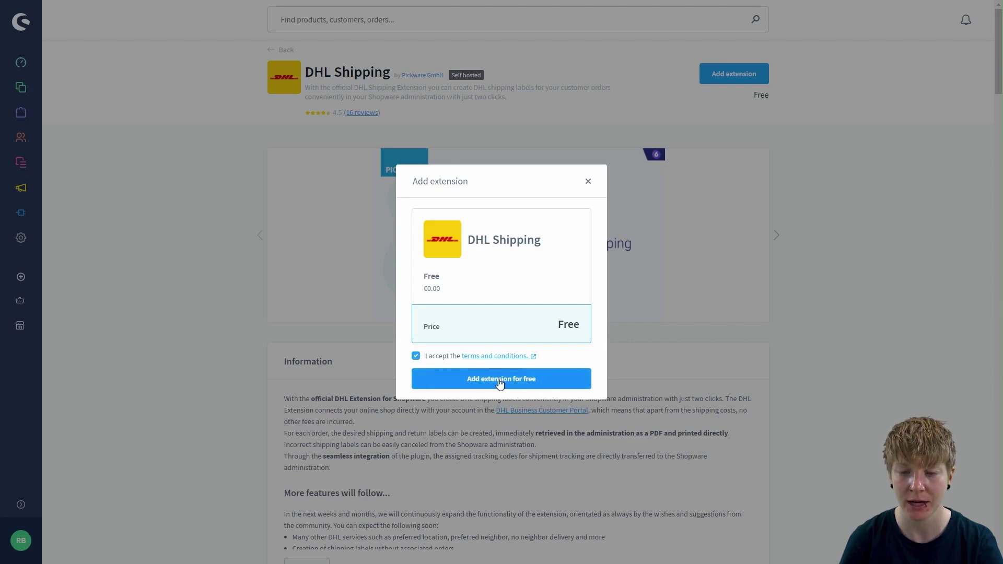
pyautogui.click(500, 383)
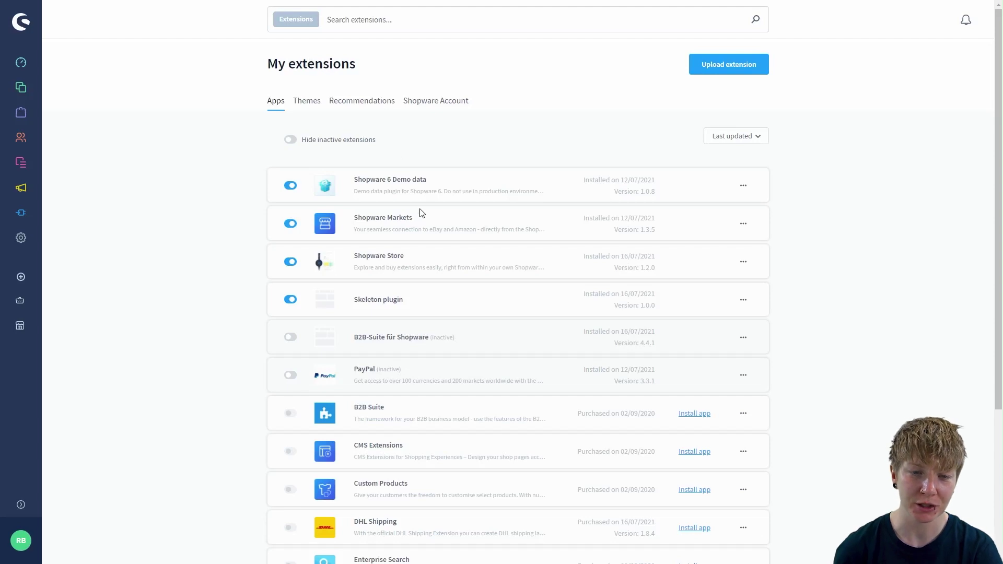
# Install the purchased DHL Shipping app from My extensions and collapse the administration's navigation menu.
pyautogui.scroll(-1, 519, 179)
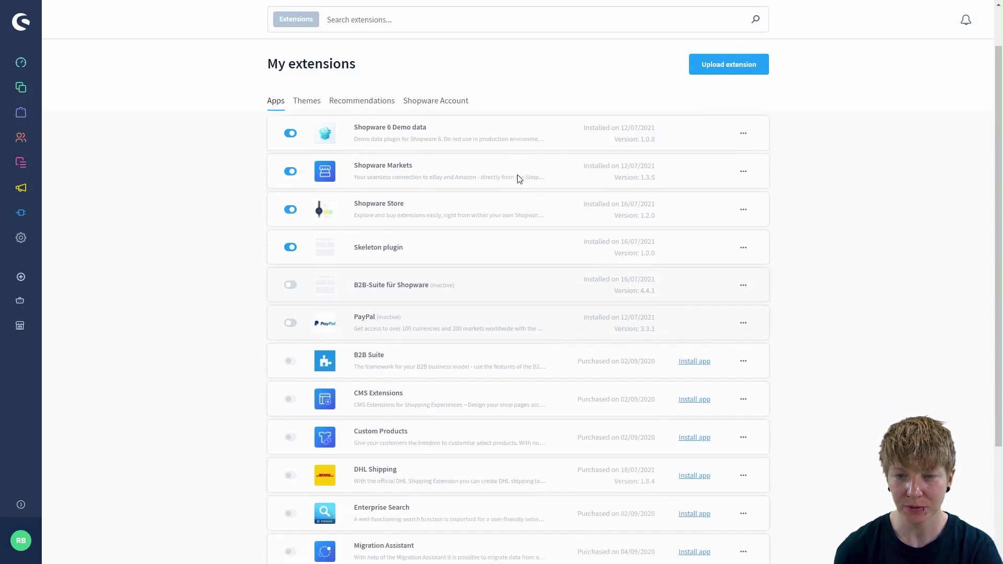
pyautogui.scroll(1, 519, 178)
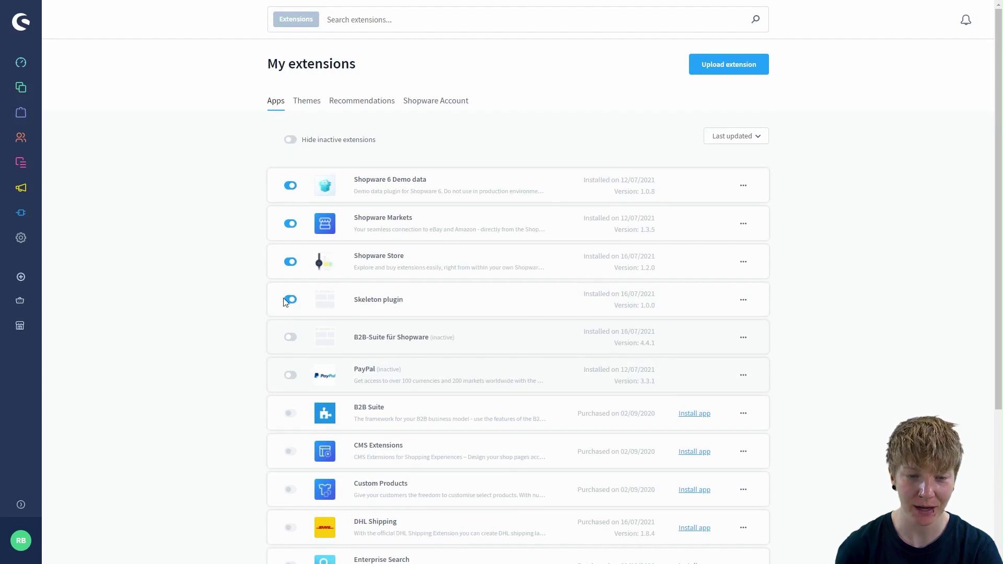
pyautogui.scroll(-1, 551, 306)
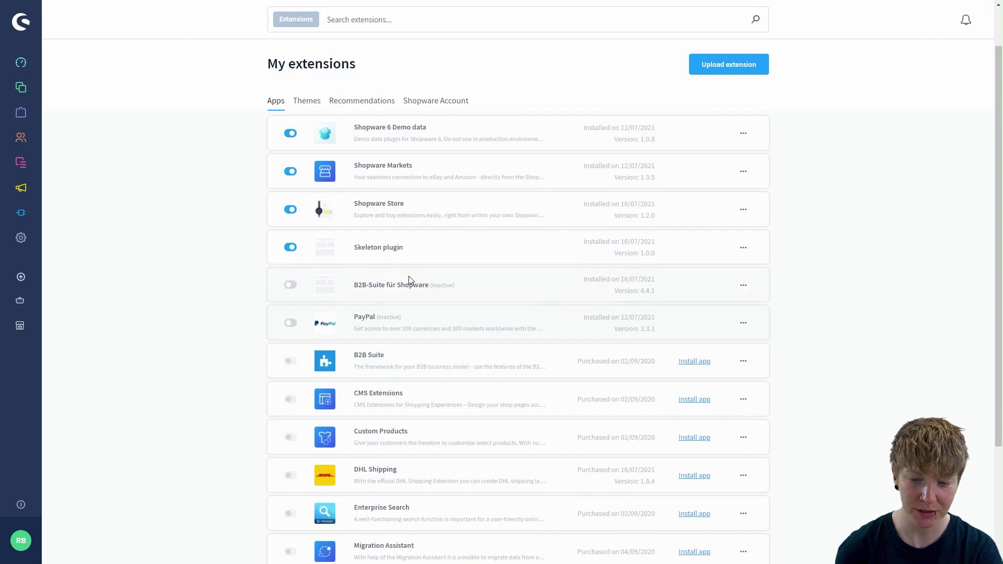
pyautogui.scroll(-1, 409, 281)
pyautogui.scroll(-1, 424, 290)
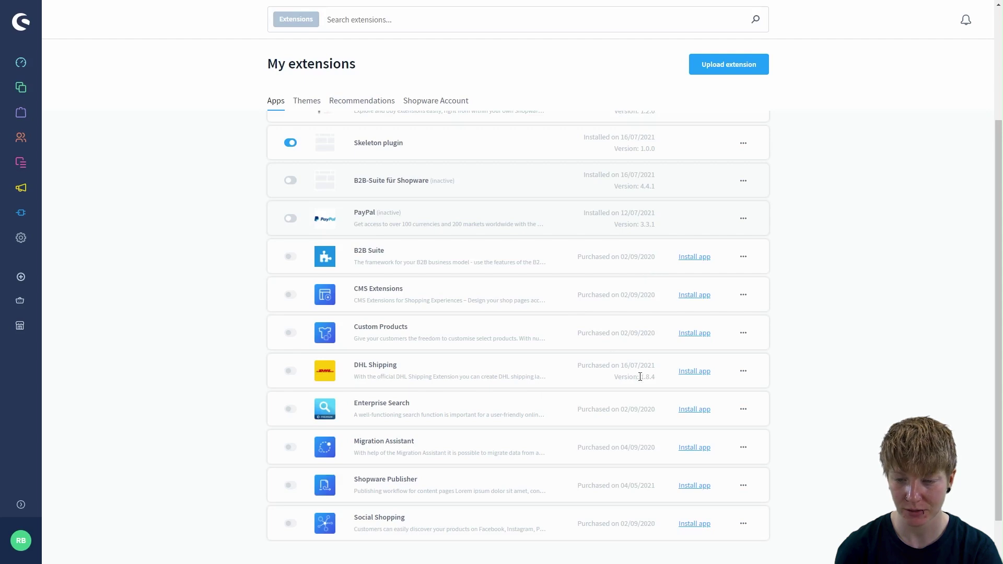
pyautogui.scroll(-1, 576, 365)
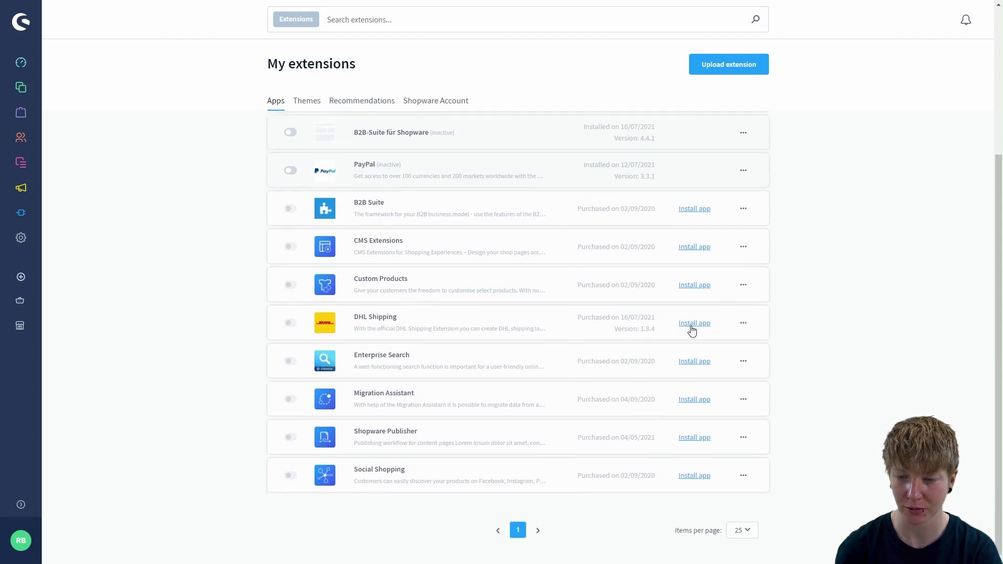
pyautogui.click(692, 329)
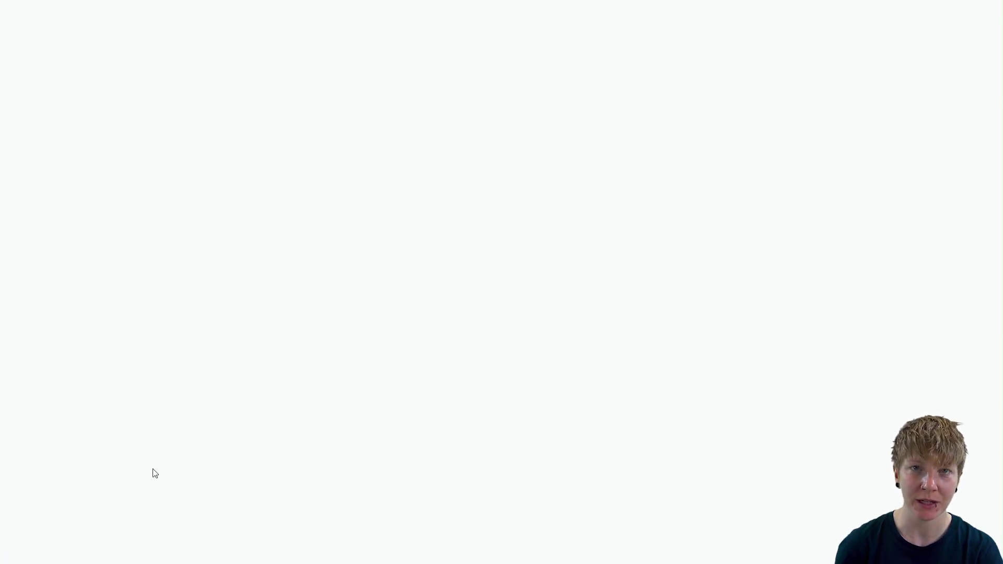
pyautogui.click(89, 503)
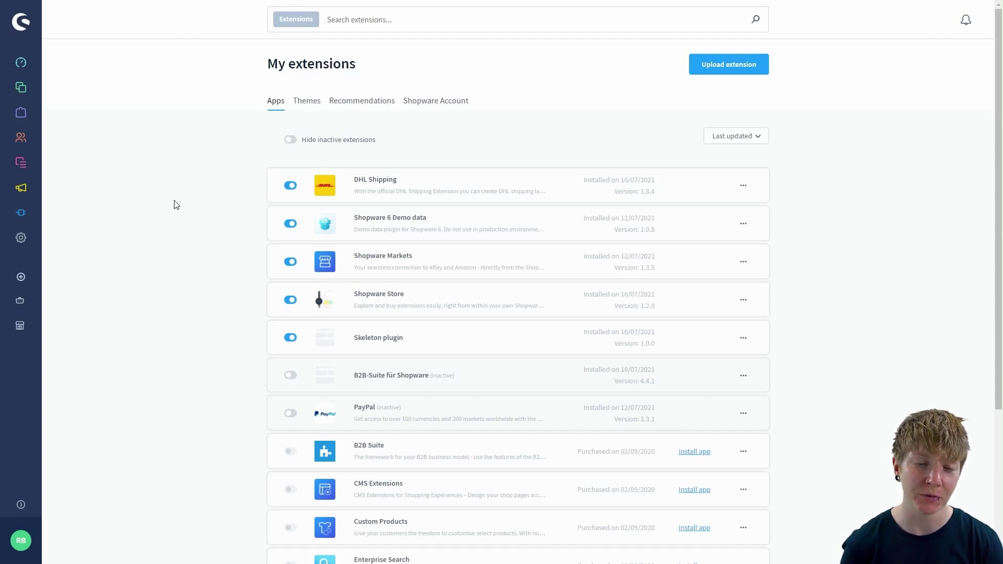
# Check the hide-inactive filter and sort options of the apps list, and the actions available for DHL Shipping.
pyautogui.click(291, 144)
pyautogui.click(291, 144)
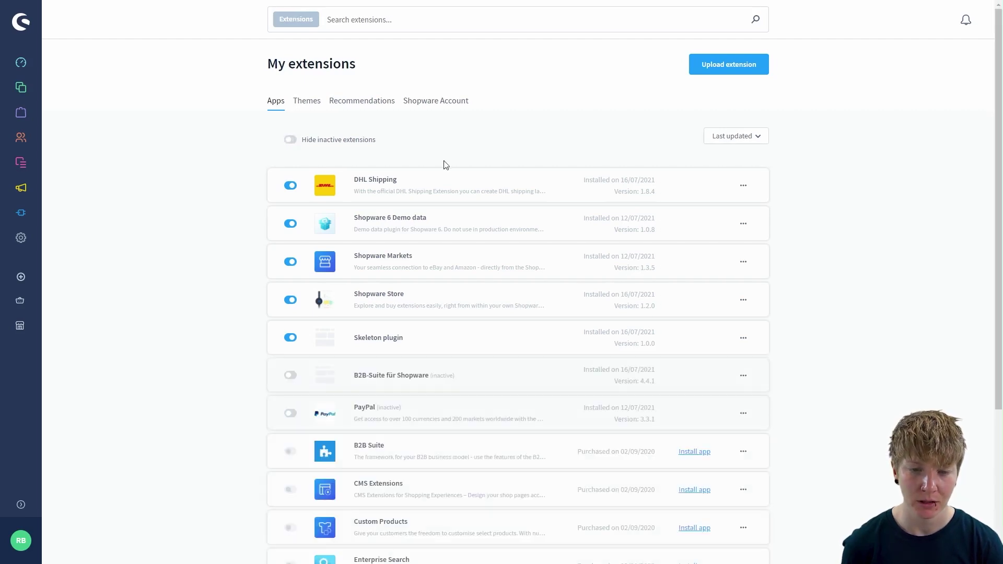
pyautogui.click(763, 139)
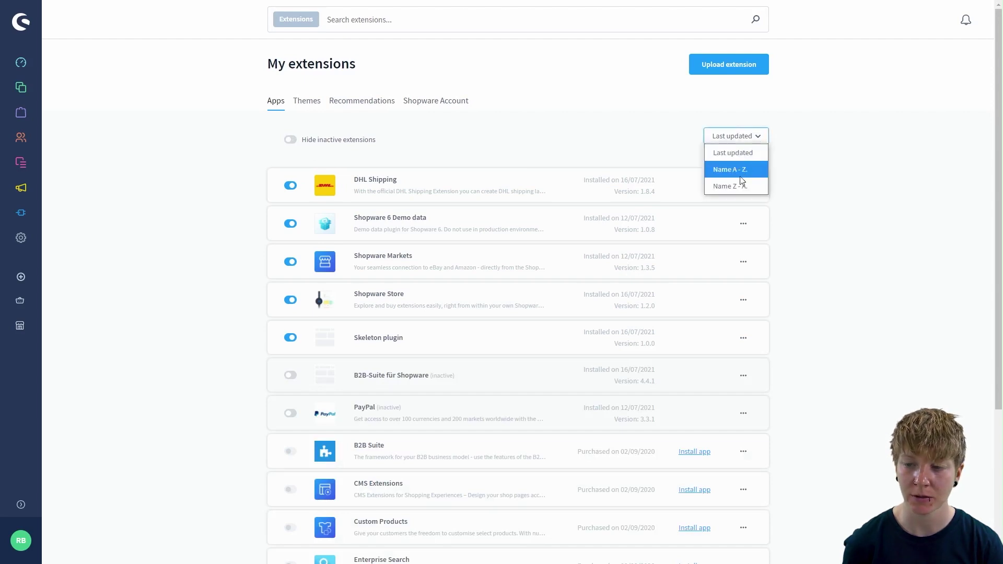
pyautogui.click(752, 141)
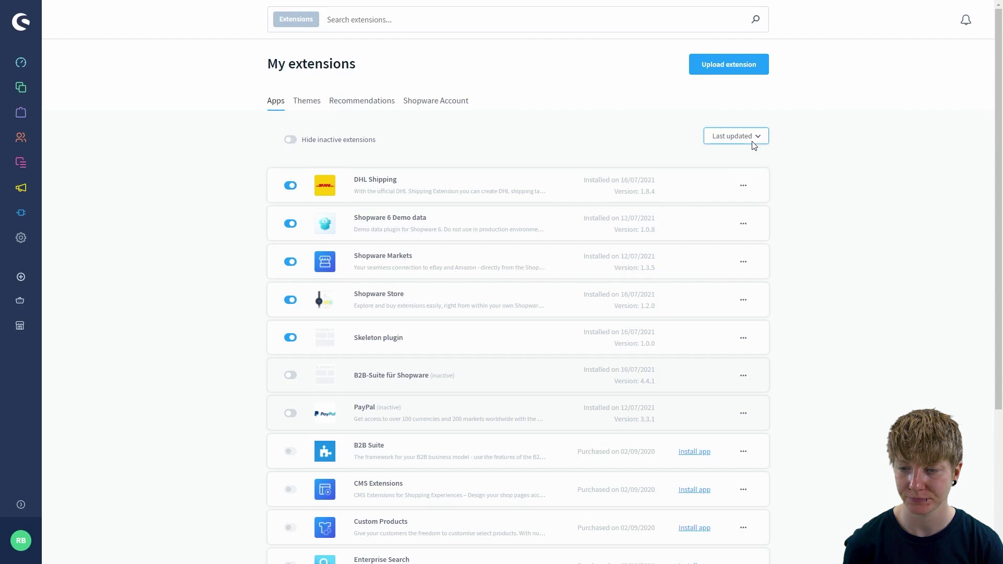
pyautogui.click(743, 186)
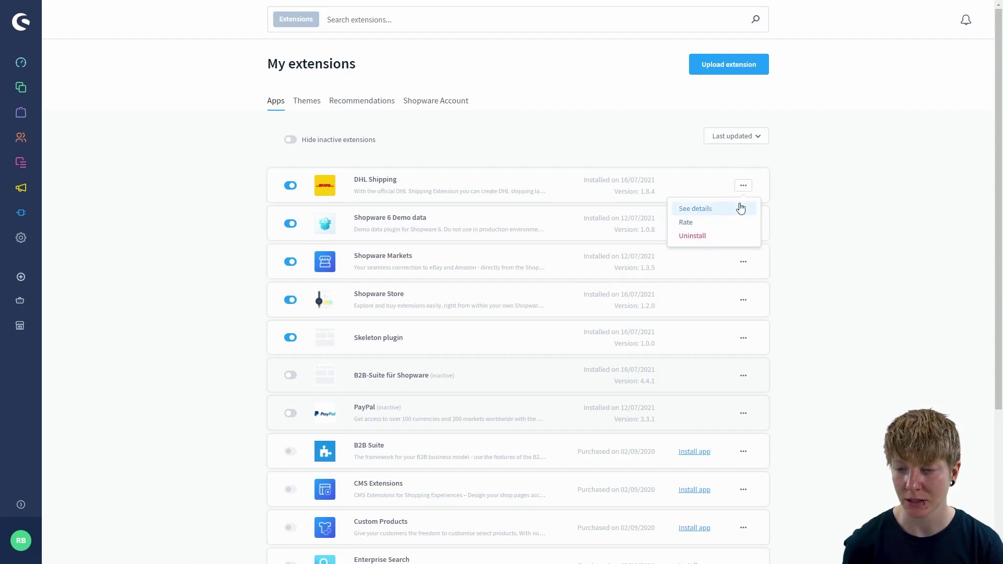
pyautogui.click(748, 188)
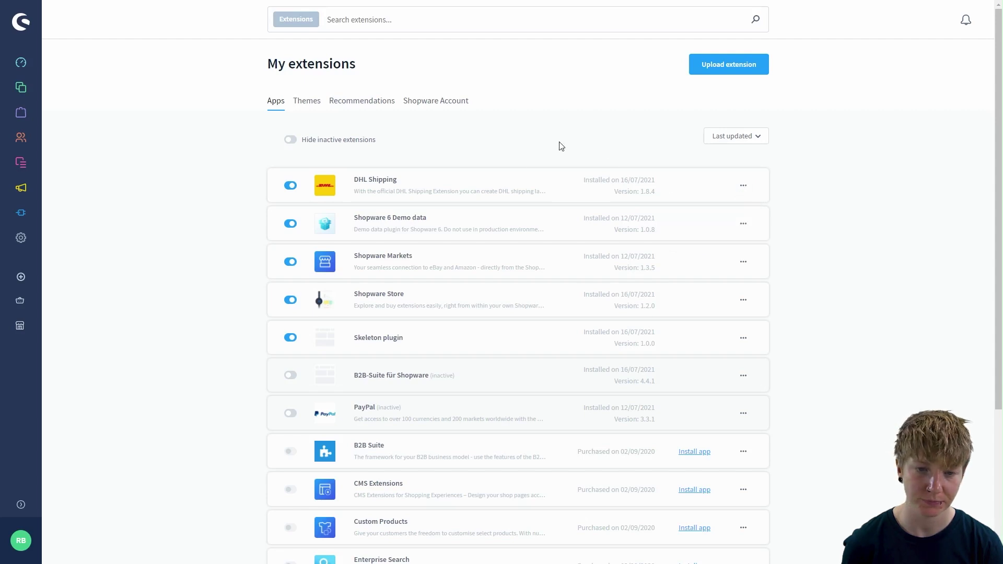
# View the purchased themes in My extensions and check their hide-inactive filter and sort options.
pyautogui.click(300, 107)
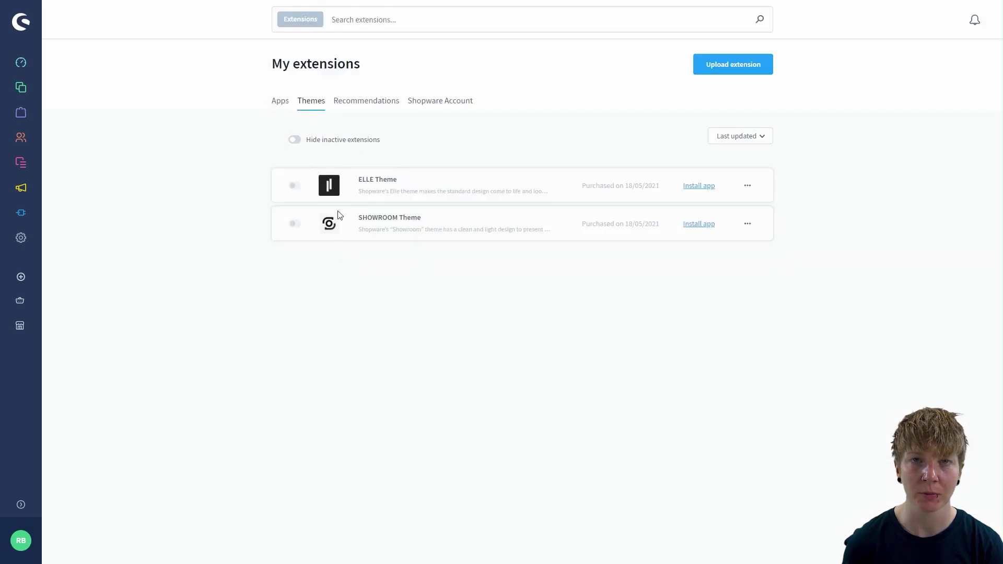
pyautogui.click(294, 141)
pyautogui.click(293, 142)
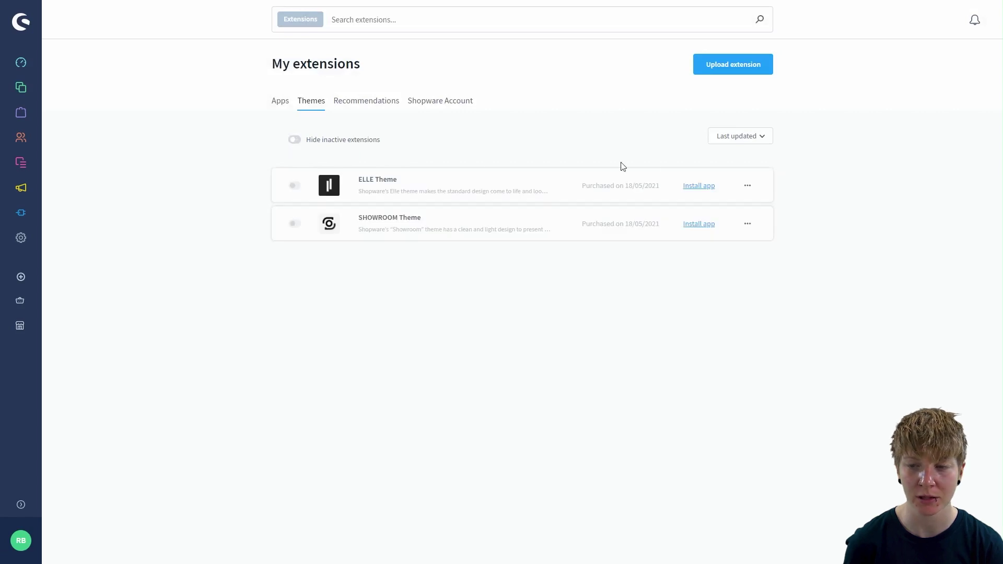
pyautogui.click(738, 140)
pyautogui.click(738, 147)
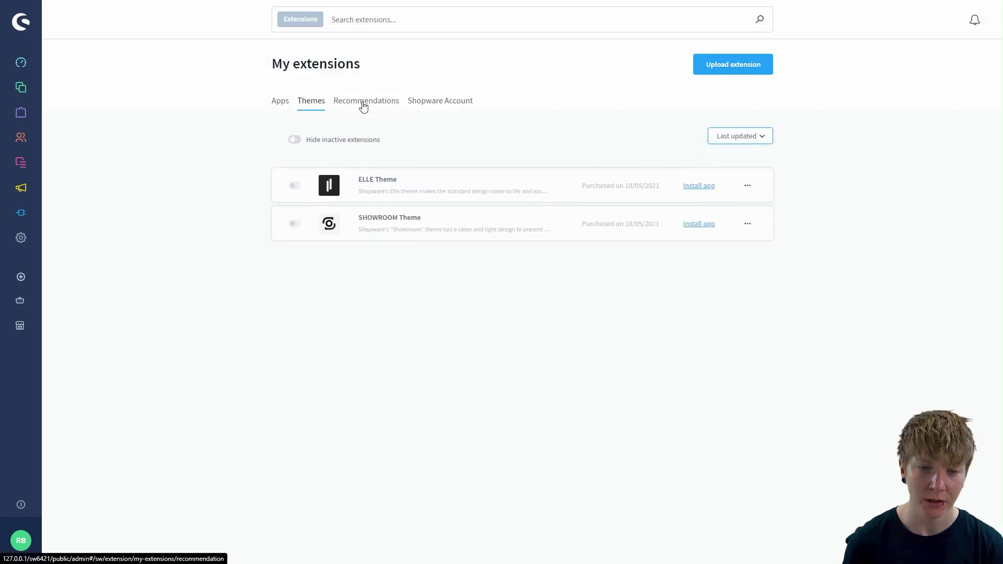
# View the regional extension recommendations and the connected Shopware Account details.
pyautogui.click(362, 106)
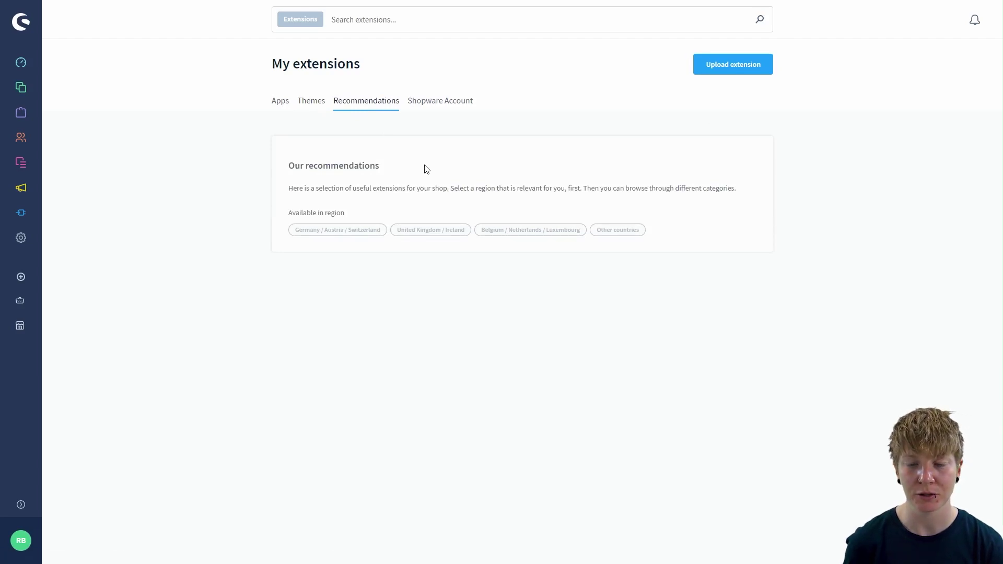
pyautogui.click(446, 101)
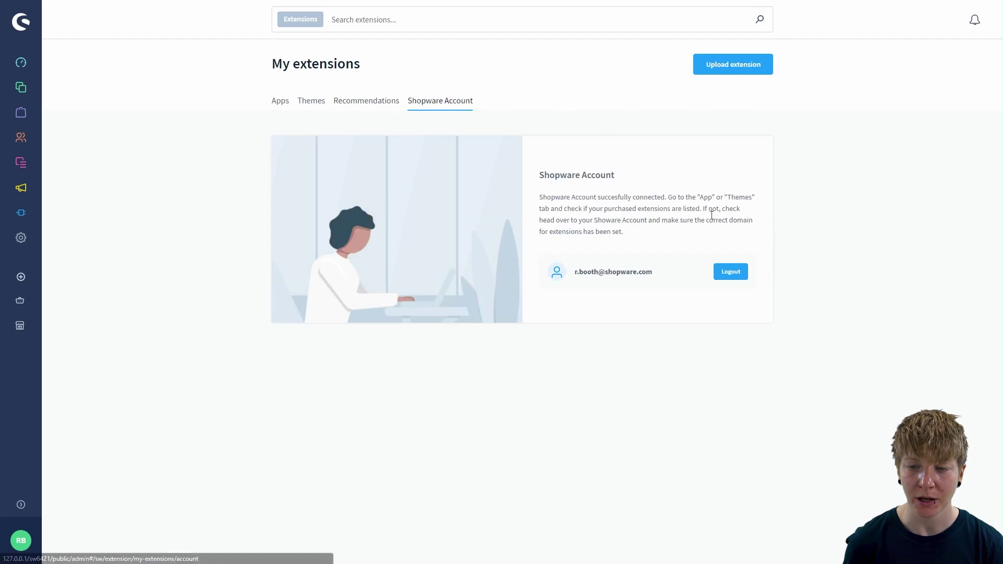